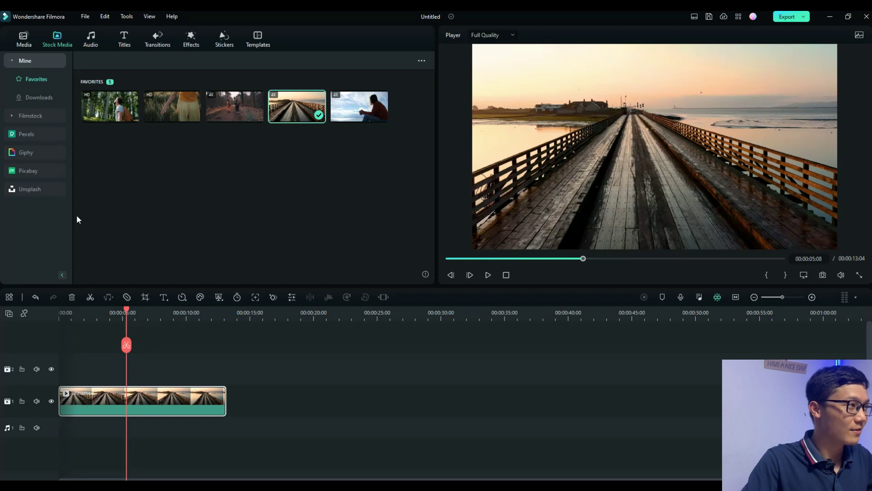
- Place the foreground presenter clip from Project Media on video track 2, above the boardwalk clip
click(24, 40)
drag(172, 93, 68, 368)
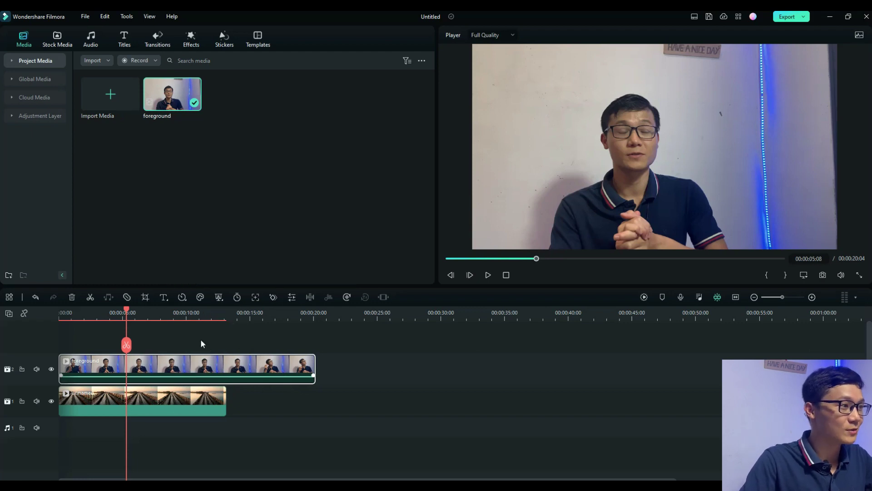
- Turn on Smart Cutout in the foreground clip's Video > AI Tools settings
double_click(156, 374)
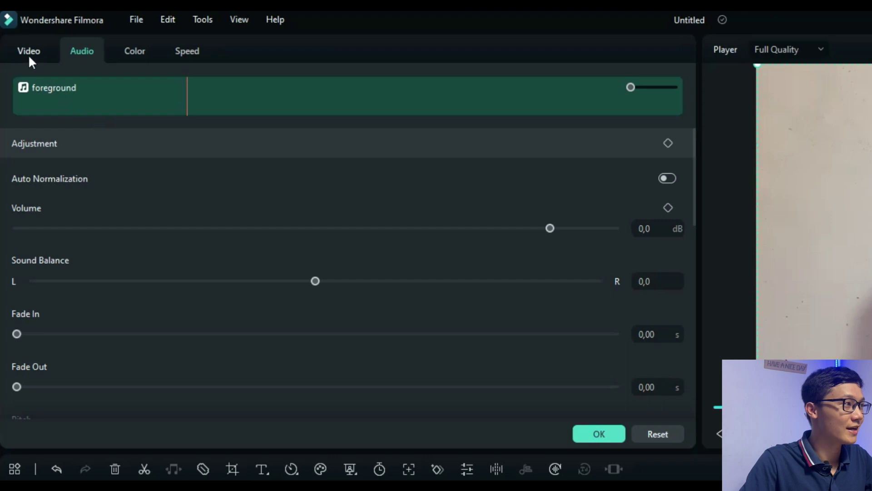
click(30, 56)
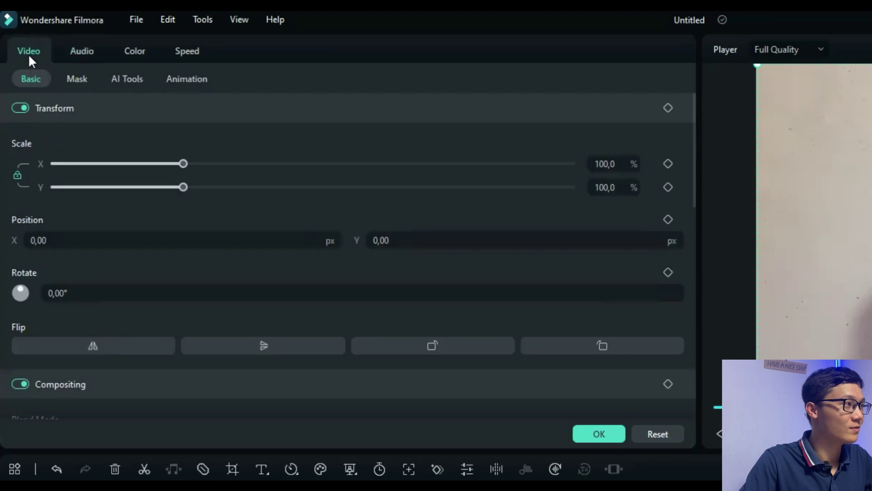
click(127, 80)
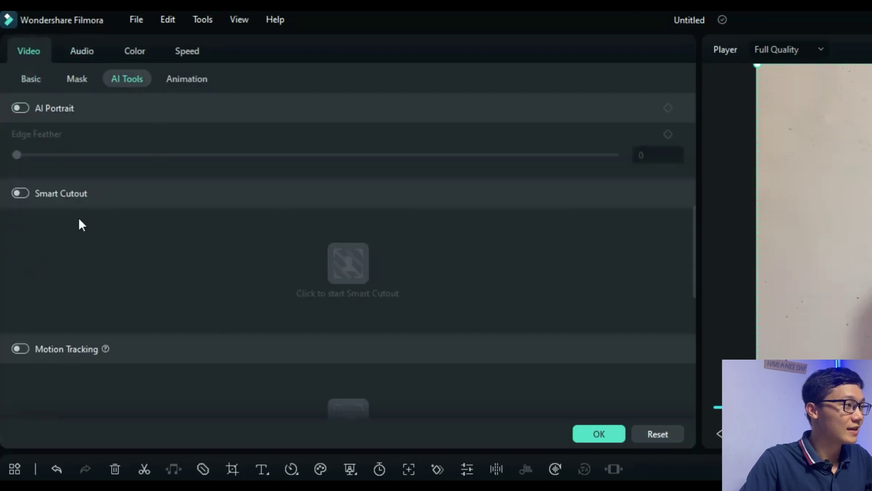
scroll(105, 225, up, 1)
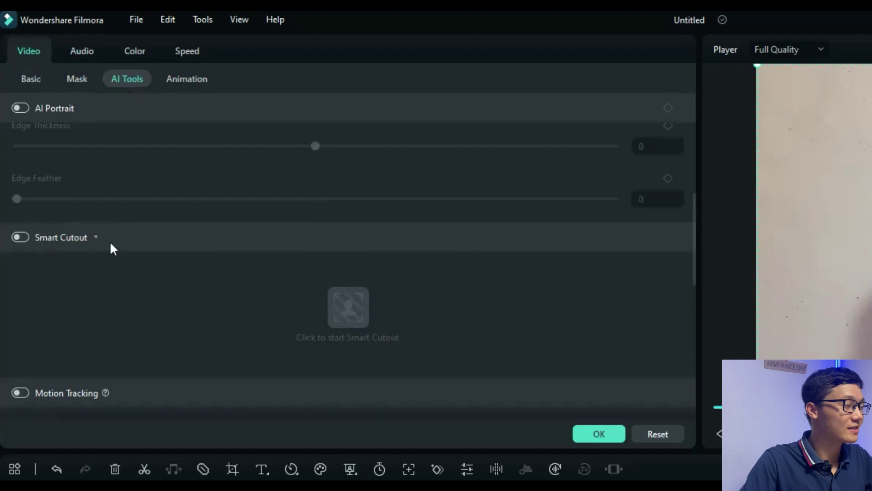
click(20, 237)
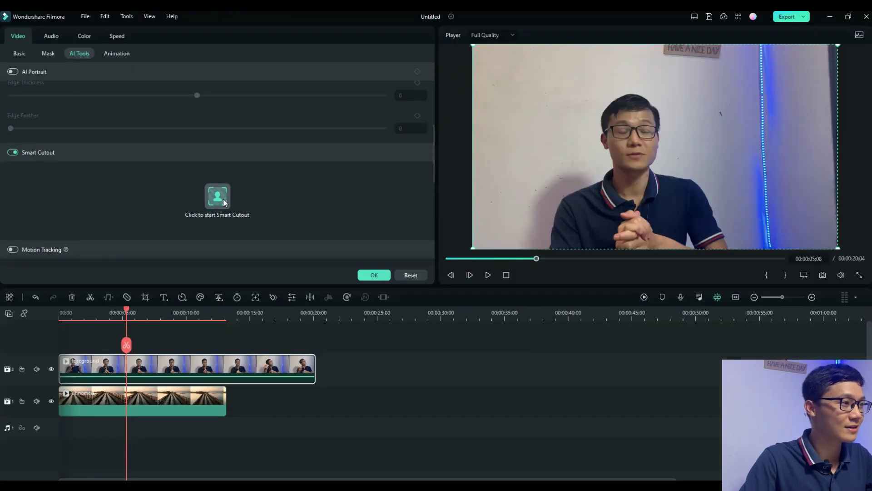
- Start the Smart Cutout editor, cancel it, then reopen it via AI Matting Tools > Smart Cutout
click(252, 200)
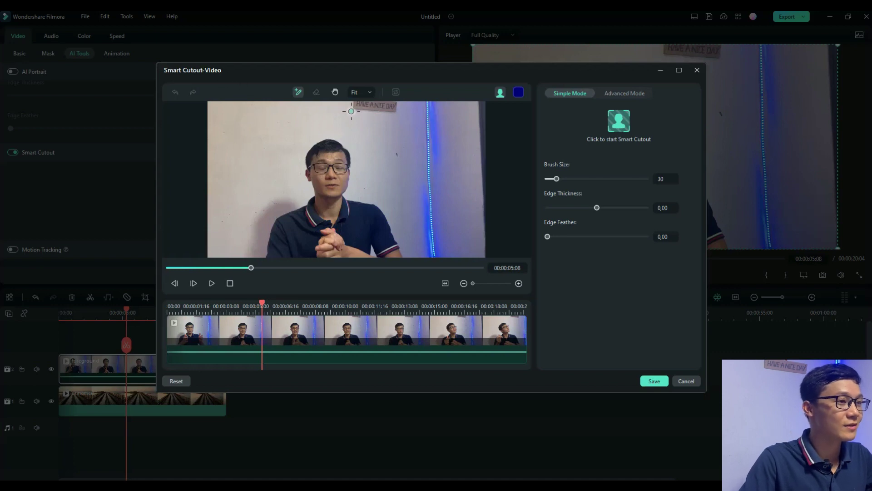
click(686, 381)
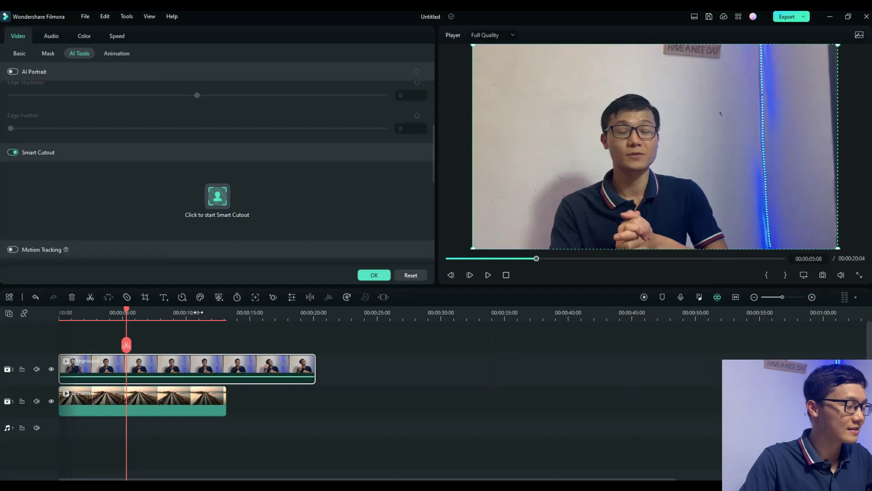
click(220, 298)
click(234, 332)
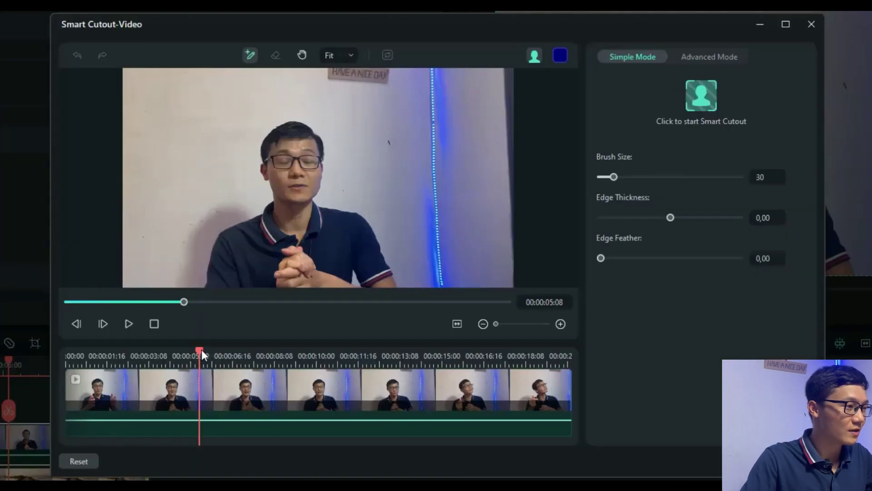
- At the clip's start, brush over the presenter and his raised hand with the Smart Brush
drag(262, 301, 216, 305)
drag(136, 353, 61, 355)
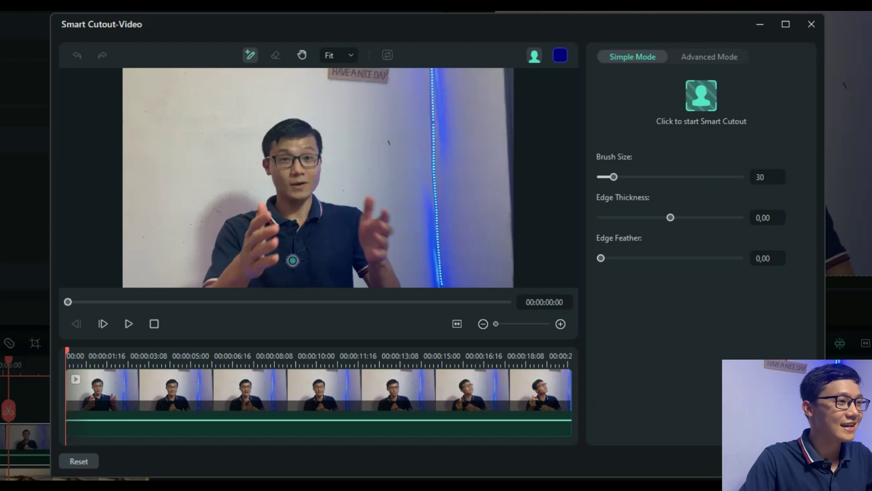
mouse_move(250, 265)
mouse_down()
mouse_move(327, 253)
mouse_move(315, 269)
mouse_move(259, 282)
mouse_move(245, 269)
mouse_move(262, 236)
mouse_move(340, 235)
mouse_move(346, 272)
mouse_up()
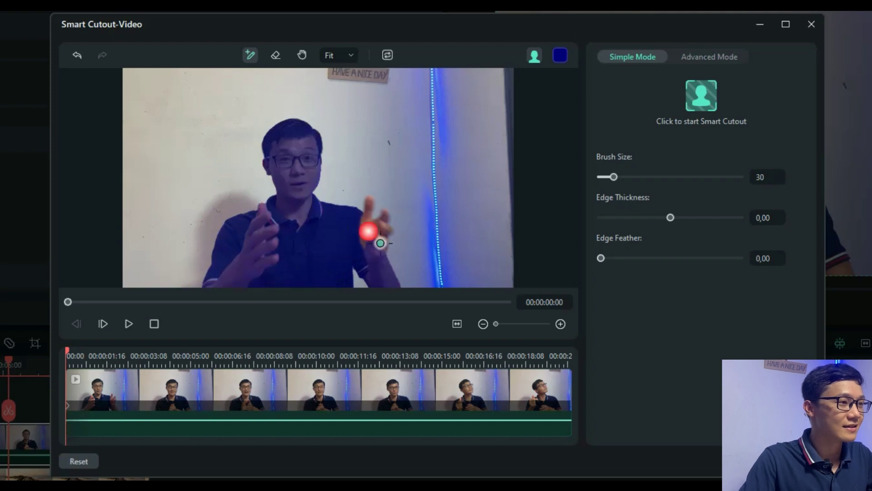
click(347, 243)
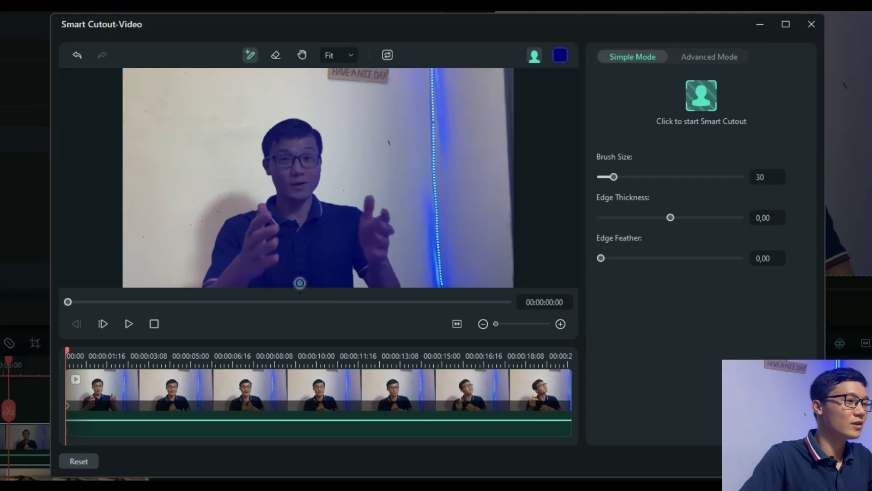
drag(294, 122, 299, 275)
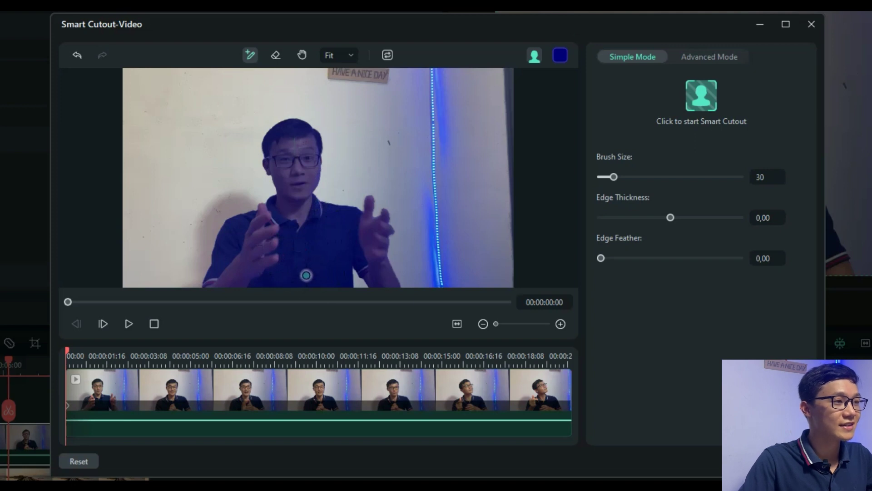
click(533, 56)
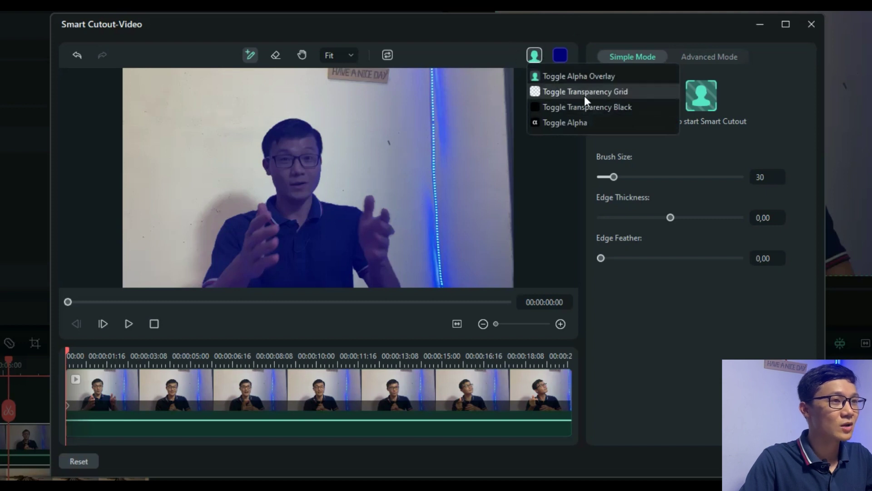
- Preview the cutout over the transparency grid, then against a solid black background
click(612, 96)
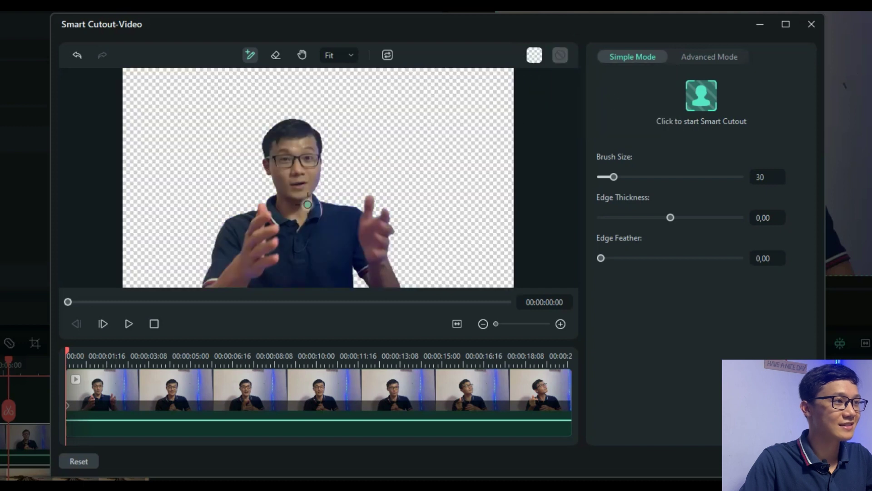
click(534, 54)
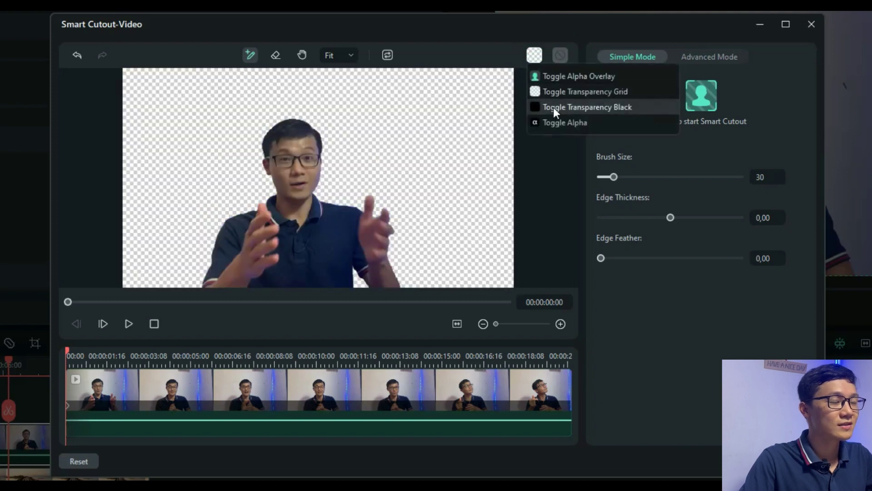
click(615, 109)
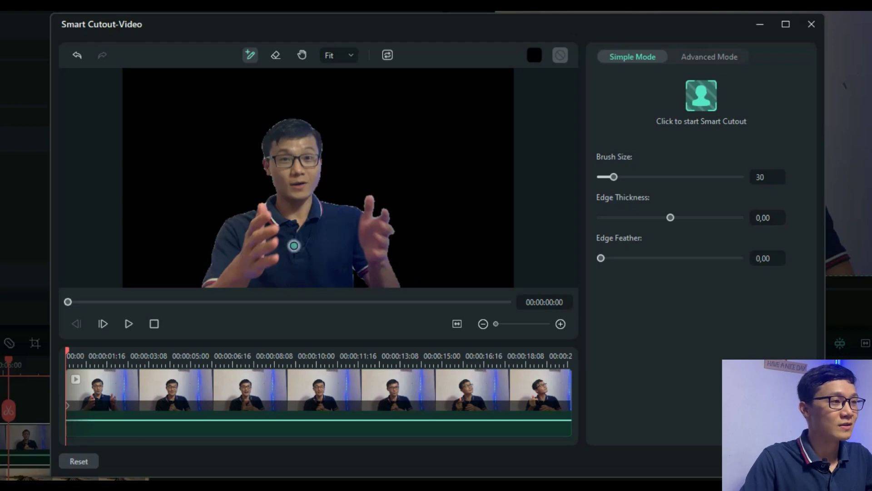
click(278, 58)
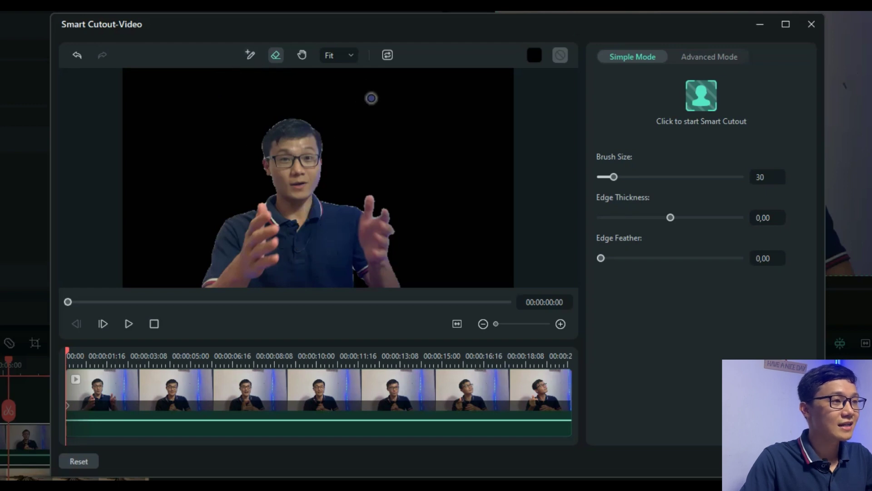
- Zoom the cutout preview to 100% and pan over the presenter's face, shirt and hands
click(351, 55)
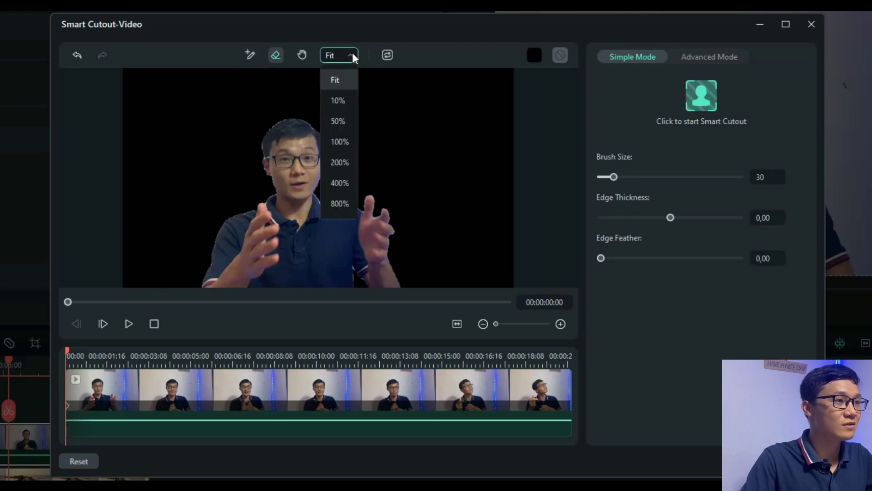
click(336, 143)
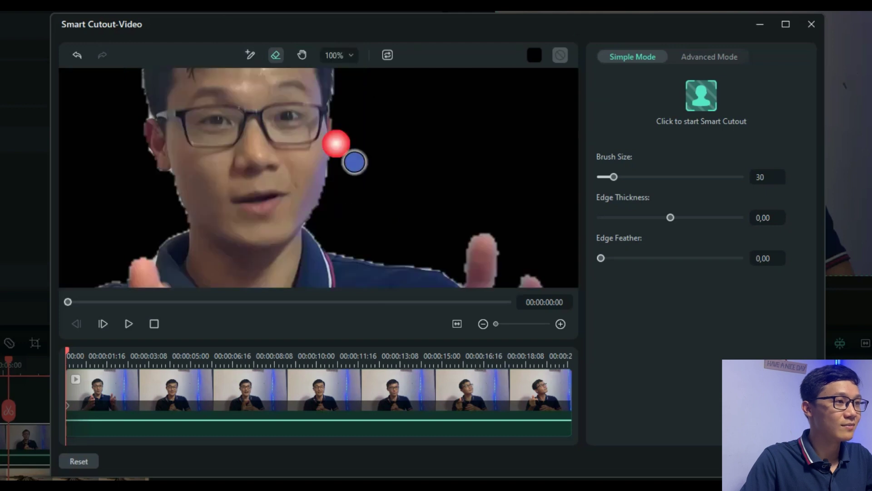
scroll(276, 198, down, 1)
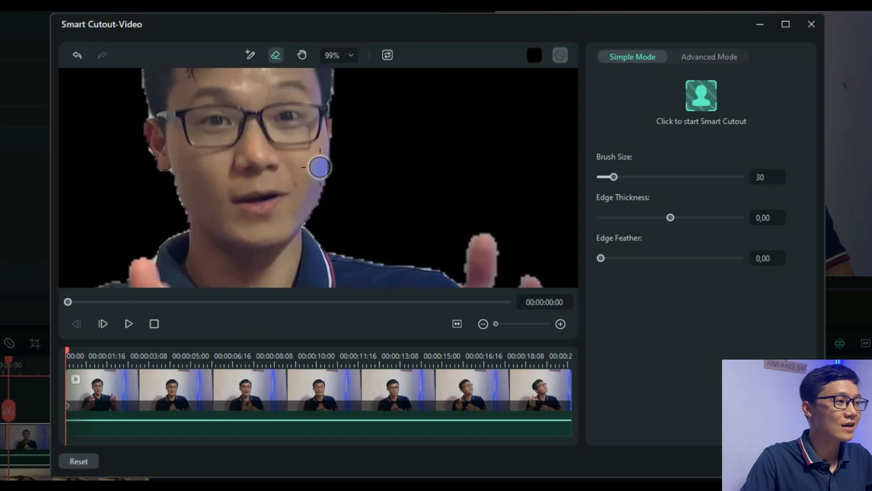
click(298, 53)
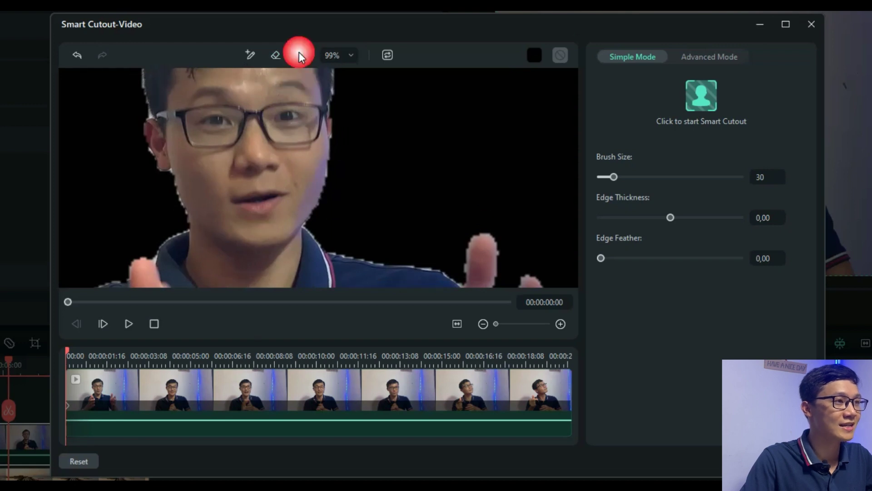
mouse_move(276, 124)
mouse_down()
mouse_move(272, 273)
mouse_move(286, 132)
mouse_up()
drag(278, 216, 282, 255)
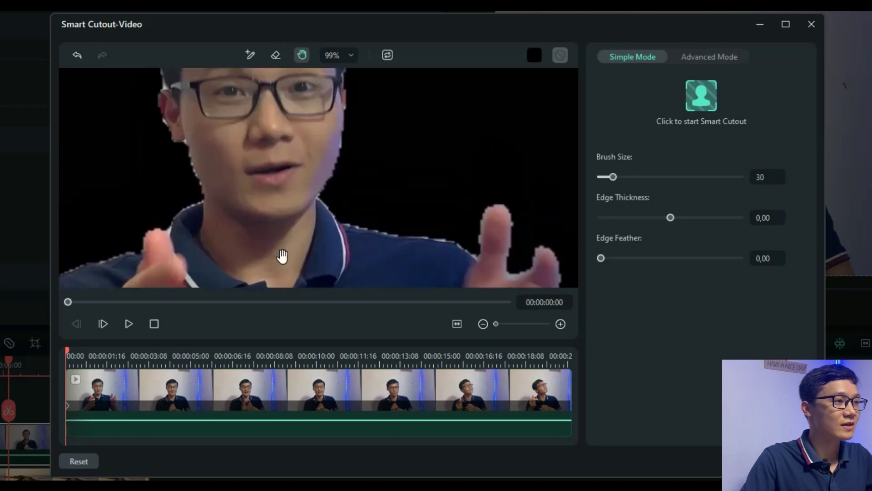
mouse_move(274, 112)
mouse_down()
mouse_move(275, 236)
mouse_move(286, 115)
mouse_up()
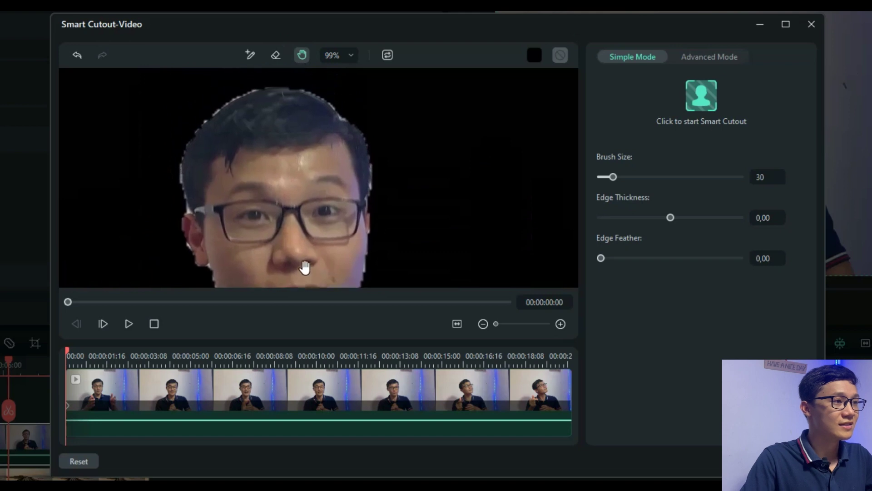
drag(304, 268, 258, 62)
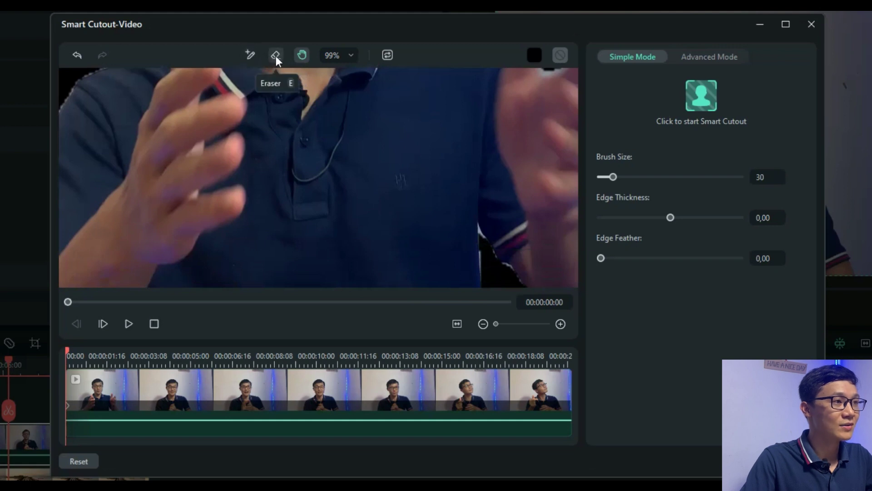
- Refine the mask edges with a smaller Smart Brush and the Eraser
click(252, 56)
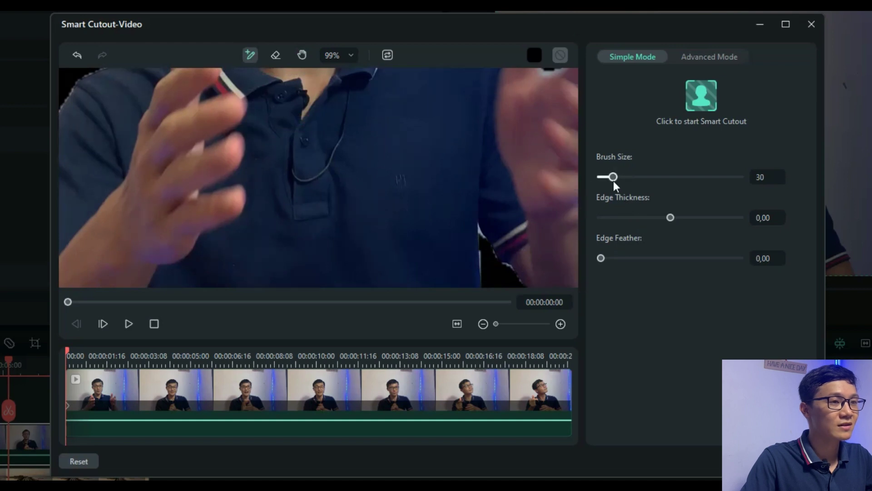
mouse_move(614, 177)
mouse_down()
mouse_move(666, 176)
mouse_move(607, 176)
mouse_up()
scroll(461, 217, down, 3)
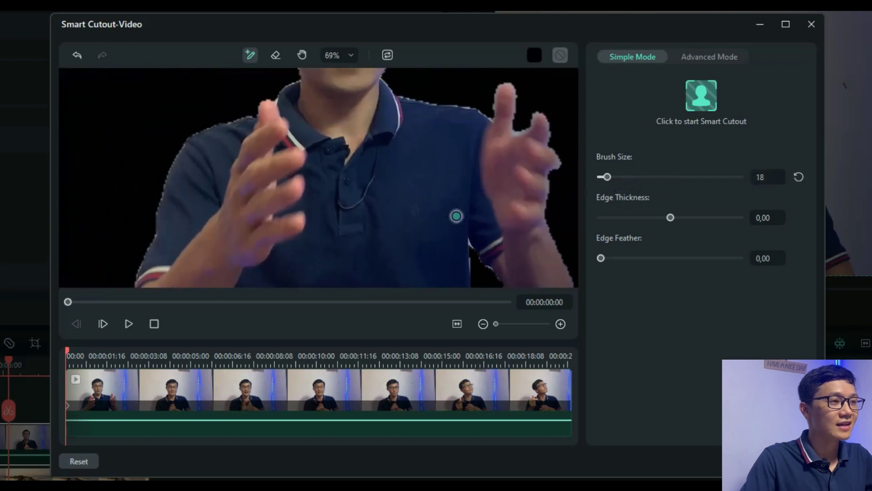
scroll(436, 203, down, 1)
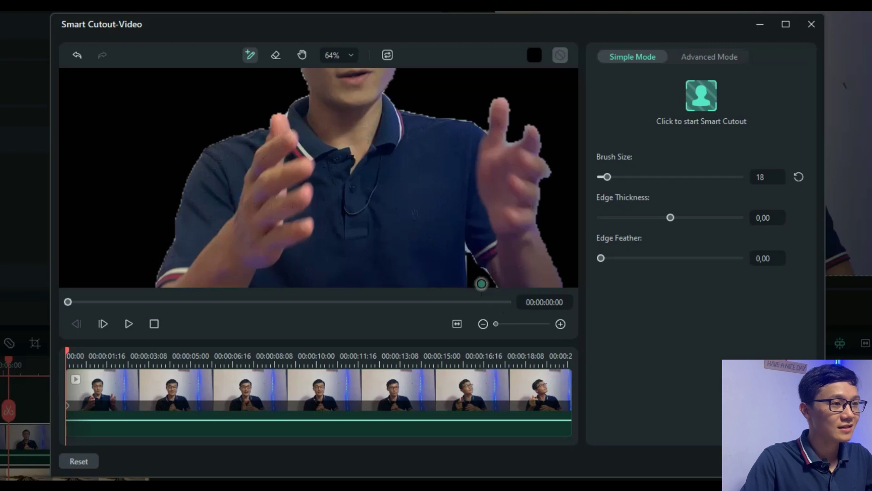
click(276, 55)
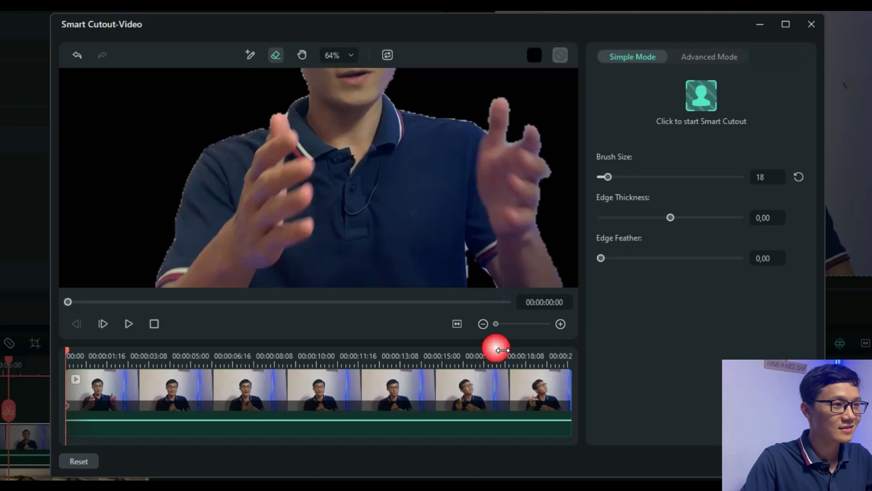
scroll(506, 266, up, 1)
scroll(508, 256, down, 2)
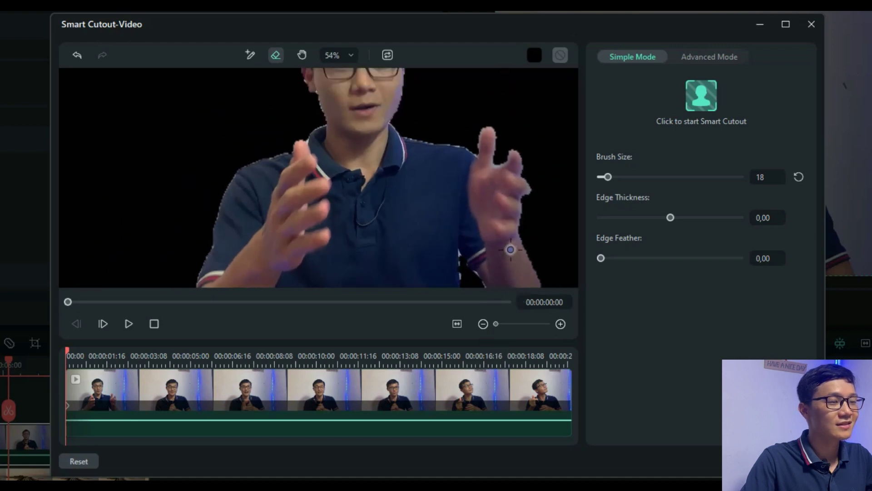
click(334, 57)
- Set the preview zoom to Fit so the whole cutout frame is visible
click(343, 87)
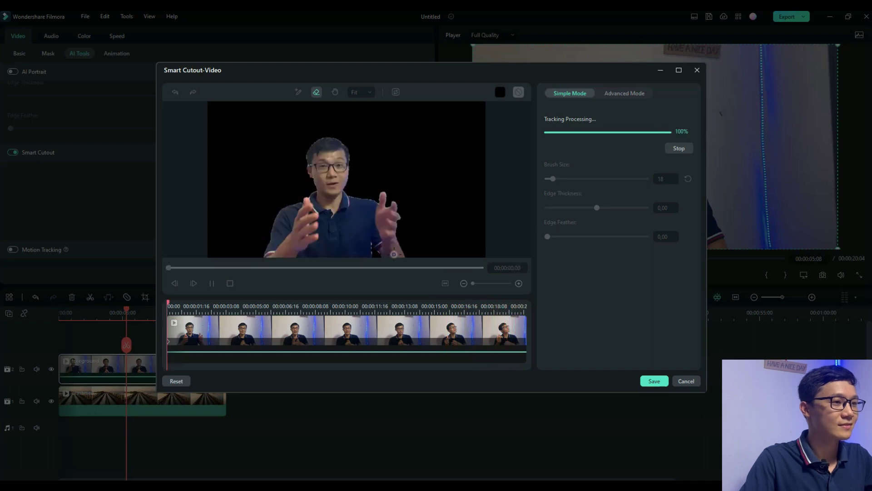
- Scrub forward to 00:00:18:13, the first frame with a mask error near the hand
drag(169, 269, 457, 267)
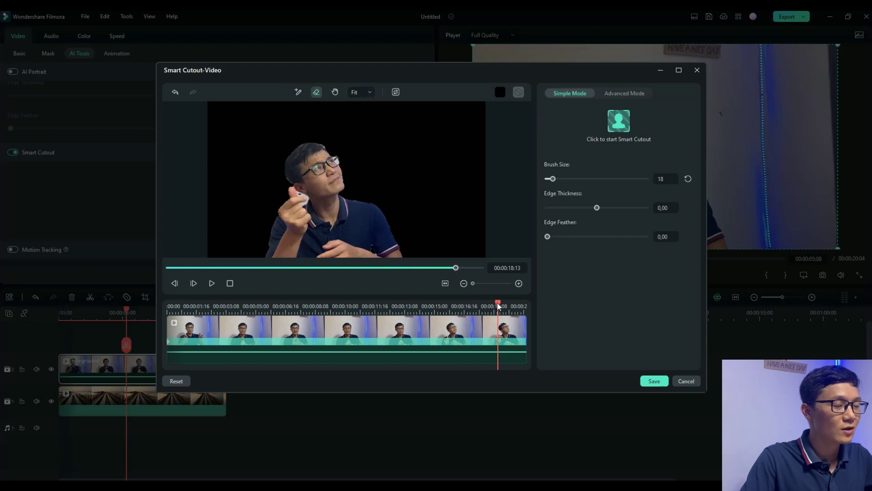
drag(498, 306, 499, 305)
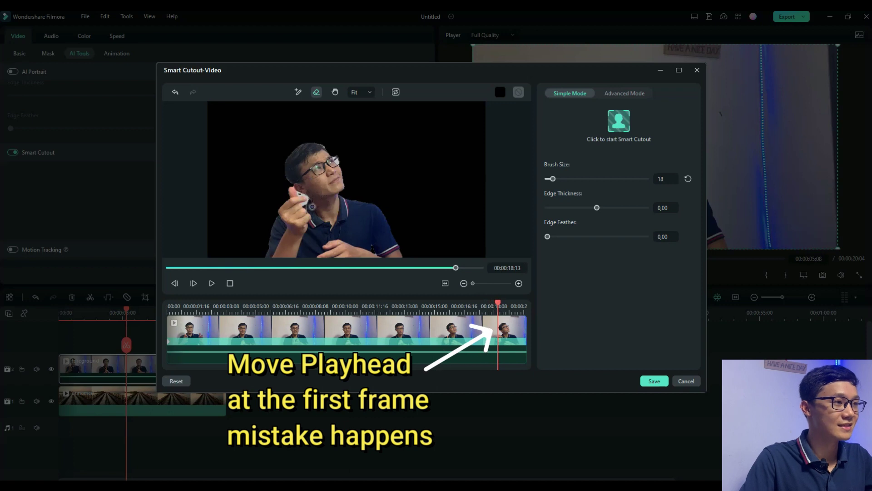
- Magnify the preview to 200% and pan down to the presenter's neck and raised hand
click(361, 92)
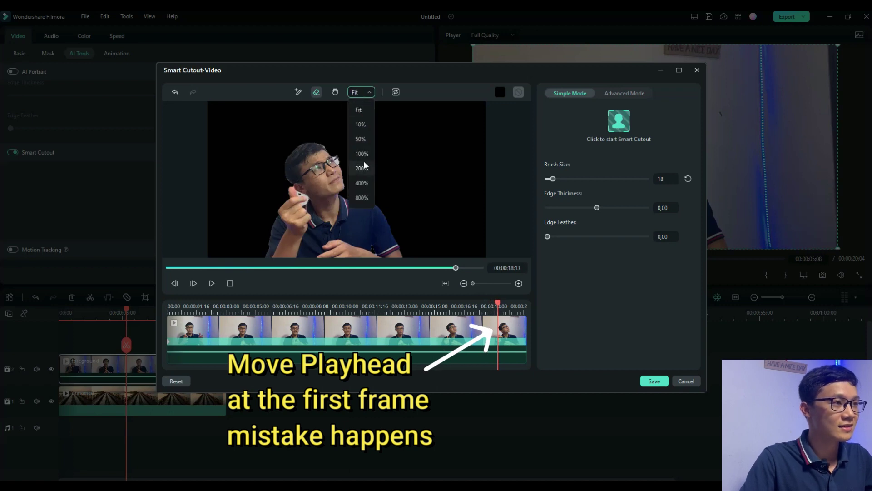
click(355, 193)
click(335, 91)
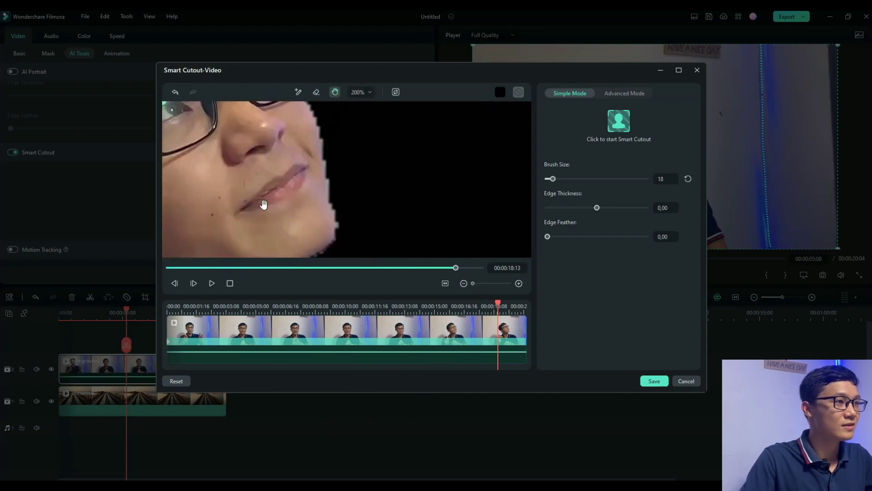
mouse_move(262, 204)
mouse_down()
mouse_move(472, 152)
mouse_move(339, 195)
mouse_move(336, 125)
mouse_up()
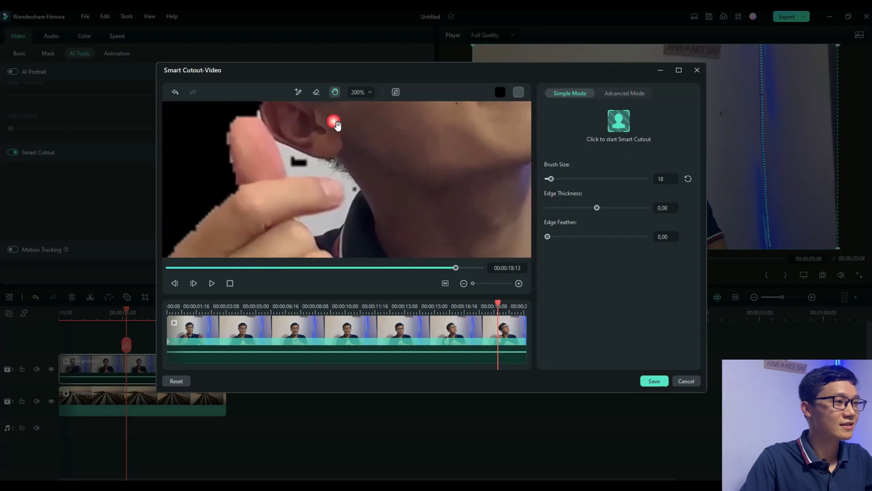
- Erase the white patches beside the neck, fingertip and ear from the mask
click(317, 92)
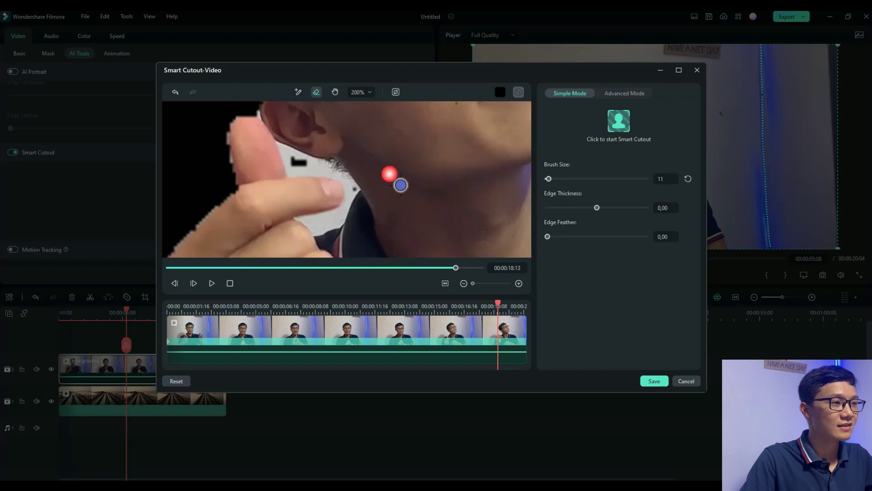
mouse_move(293, 158)
mouse_down()
mouse_move(359, 192)
mouse_move(363, 211)
mouse_move(349, 229)
mouse_move(317, 235)
mouse_move(344, 240)
mouse_move(351, 236)
mouse_move(327, 238)
mouse_move(356, 220)
mouse_move(363, 190)
mouse_move(309, 184)
mouse_move(291, 156)
mouse_up()
mouse_move(329, 185)
mouse_down()
mouse_move(301, 181)
mouse_move(332, 186)
mouse_move(349, 176)
mouse_move(368, 197)
mouse_move(334, 233)
mouse_up()
click(312, 226)
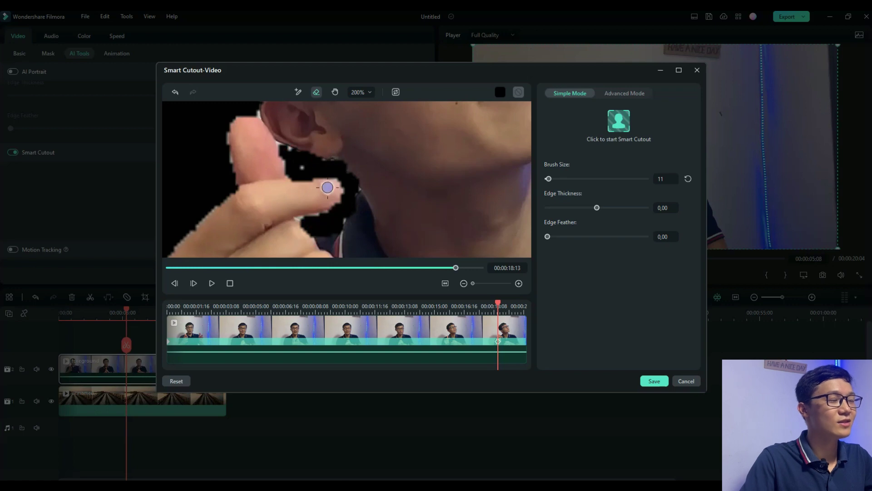
drag(304, 169, 314, 178)
click(296, 152)
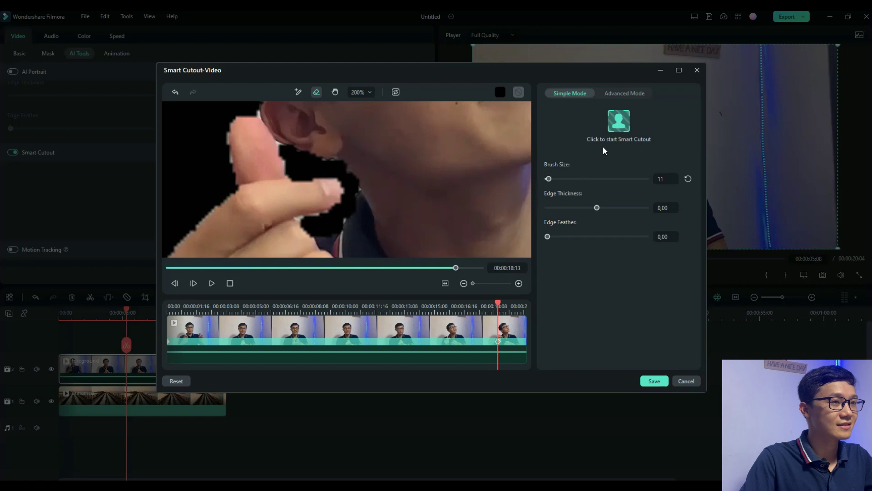
- Re-run Smart Cutout tracking with the preview at Fit, then scrub back to verify frames
click(617, 122)
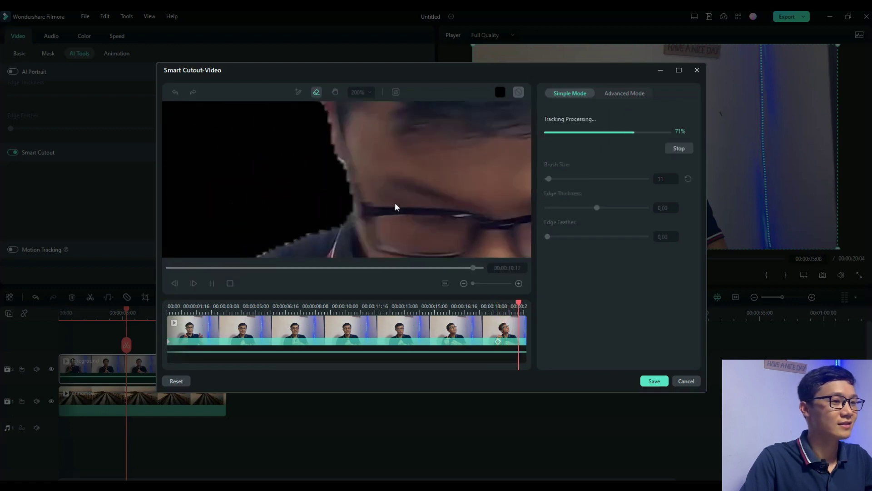
click(363, 93)
click(364, 110)
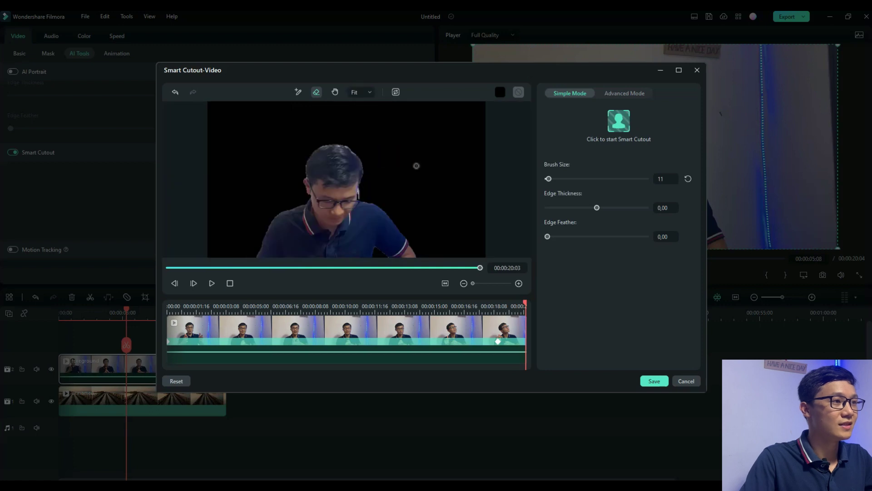
click(621, 122)
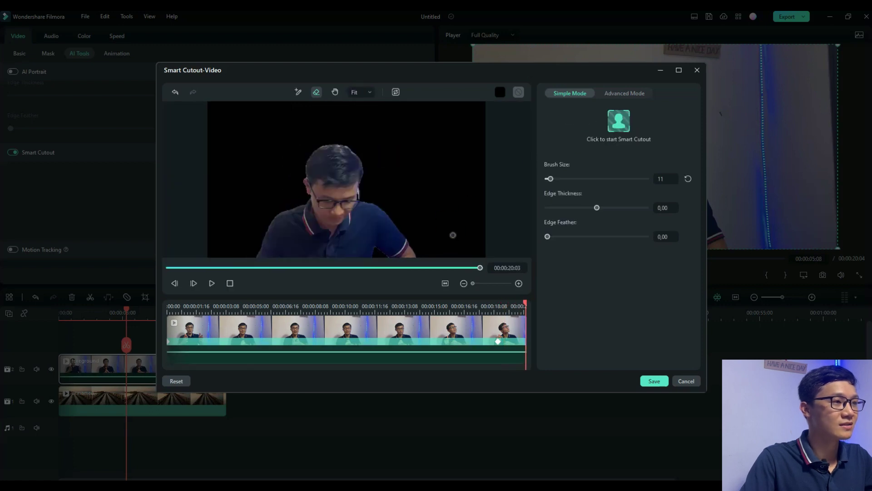
click(619, 123)
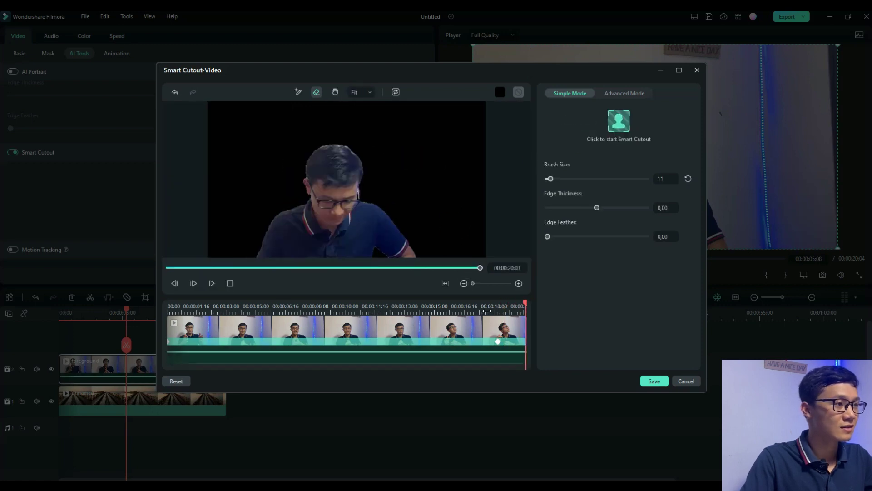
mouse_move(526, 301)
mouse_down()
mouse_move(212, 312)
mouse_move(525, 309)
mouse_move(501, 310)
mouse_up()
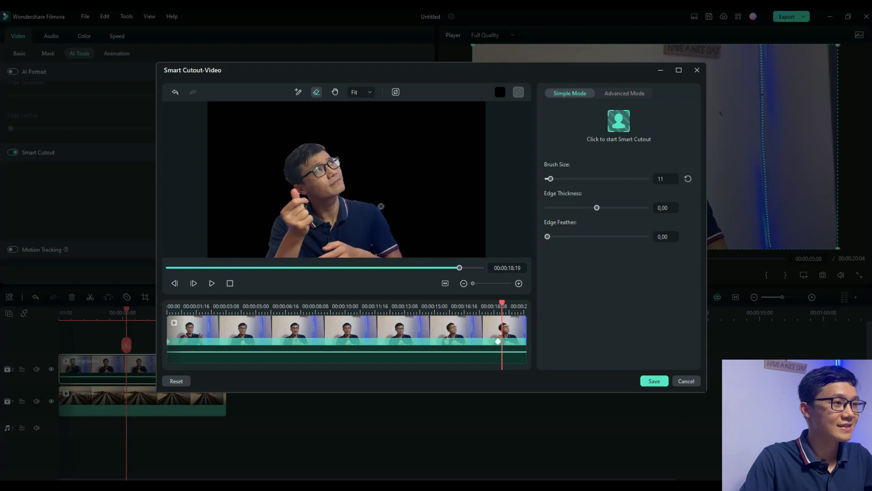
- Set Edge Feather to 0,56 and save the refined cutout
drag(551, 236, 565, 236)
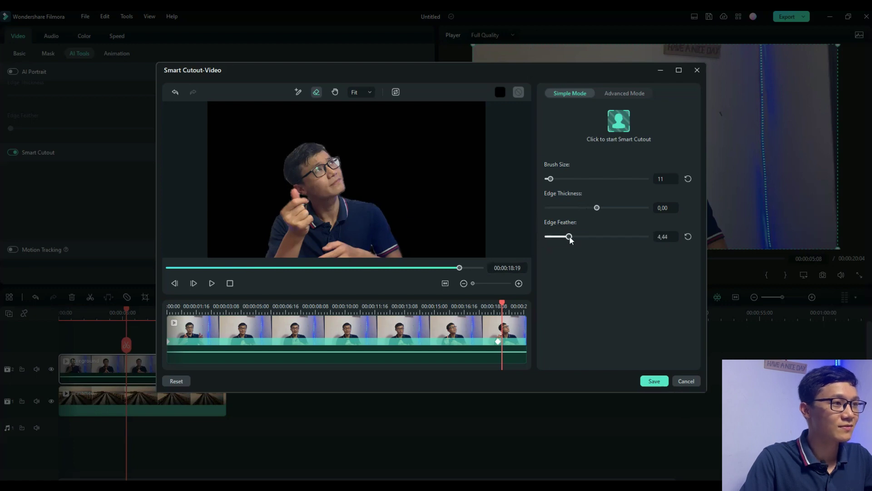
mouse_move(557, 237)
mouse_down()
mouse_move(589, 235)
mouse_move(572, 237)
mouse_up()
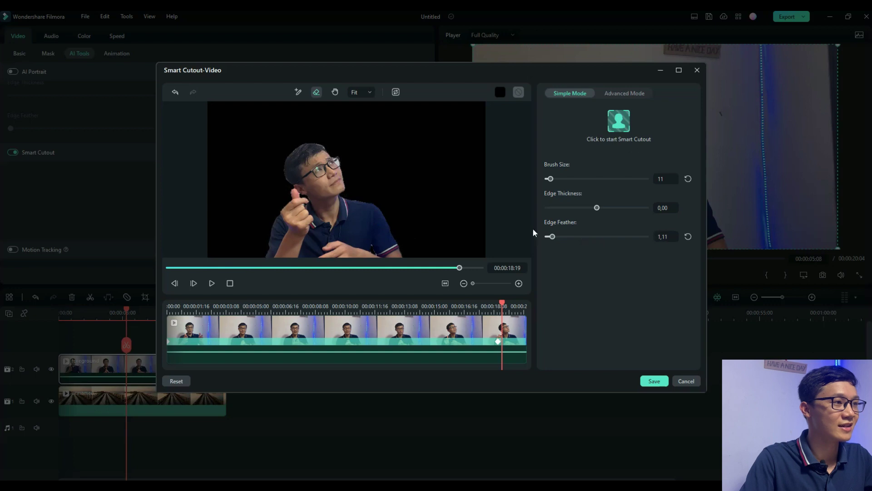
drag(550, 237, 549, 236)
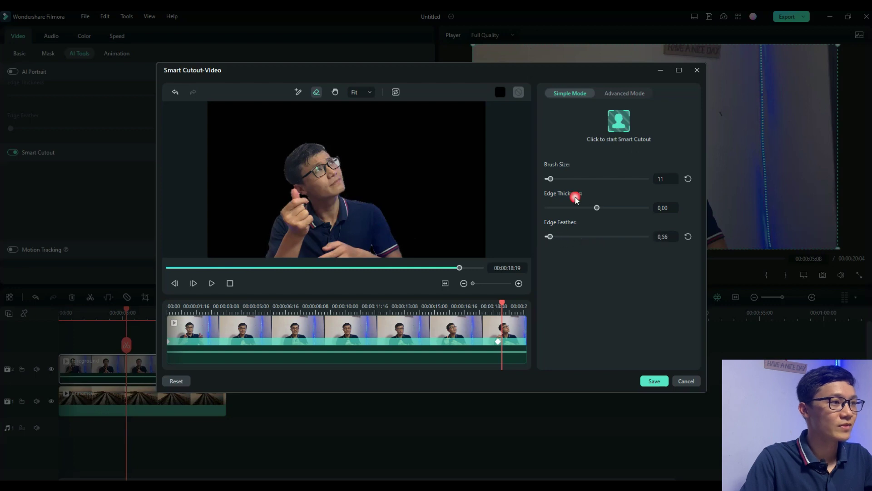
click(656, 384)
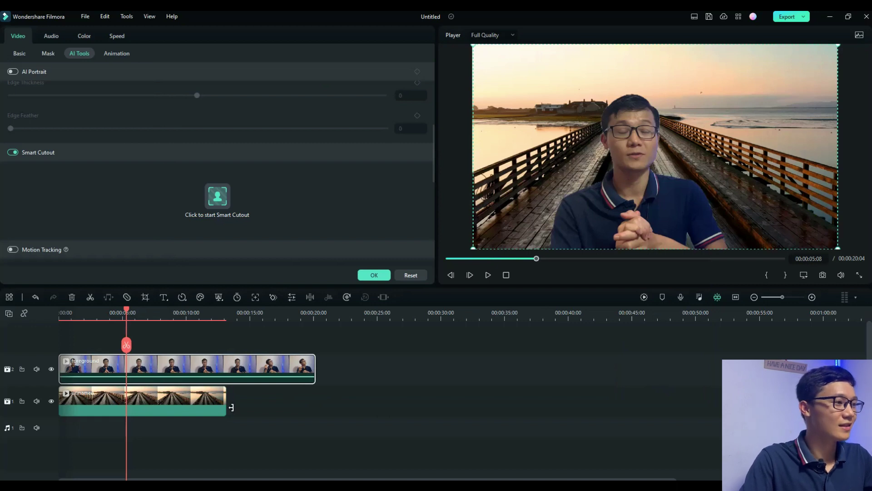
- Shorten the pier background clip to about 5 seconds and preview the cutout over it
drag(232, 407, 123, 407)
click(171, 314)
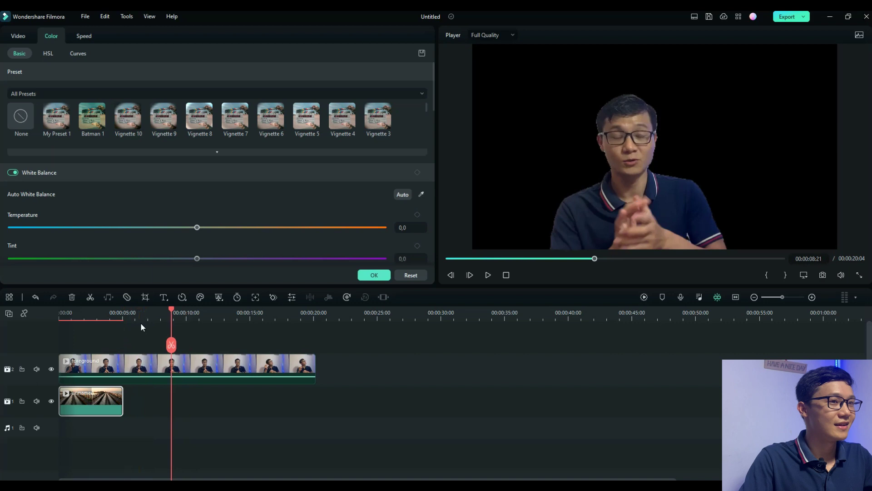
drag(140, 322, 94, 334)
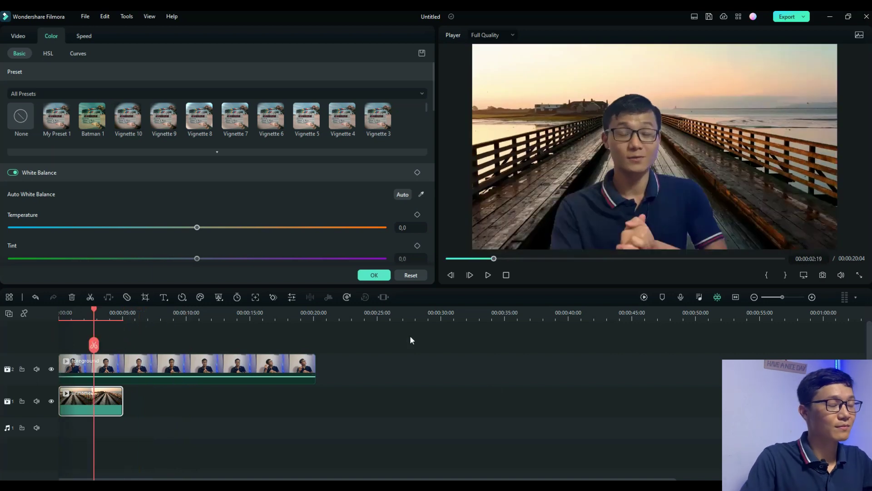
click(380, 277)
- Add the grass field, forest hiker and a third Favorites clip after the pier, then play back
click(52, 44)
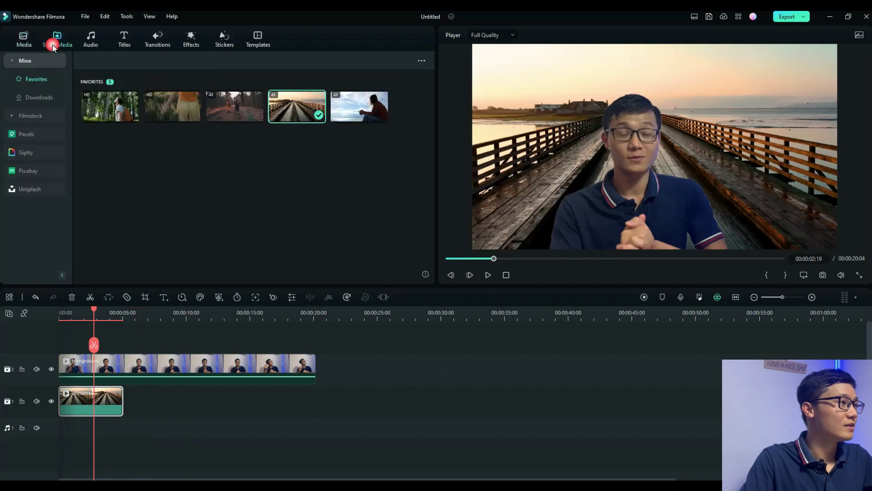
drag(193, 114, 148, 422)
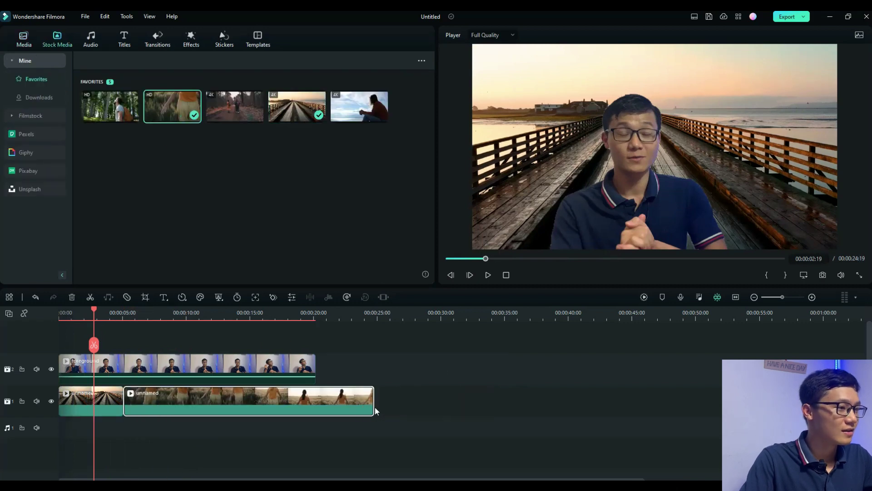
drag(375, 410, 155, 404)
drag(93, 119, 168, 401)
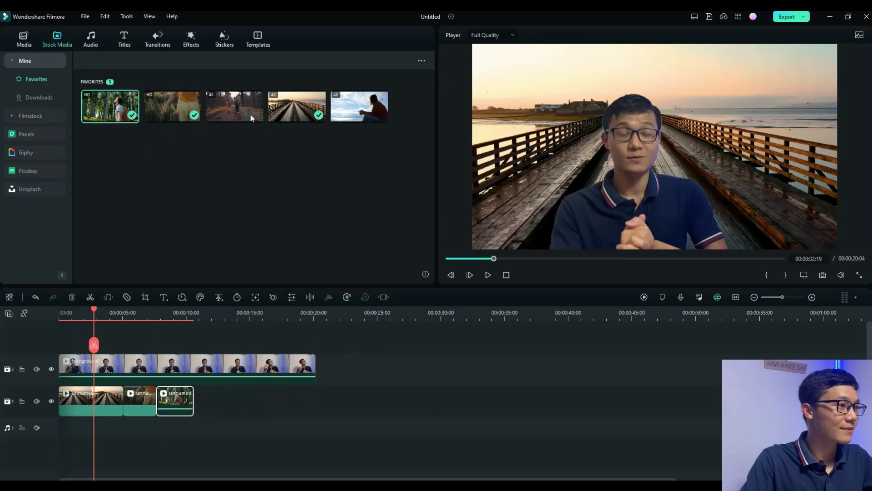
drag(250, 117, 227, 409)
click(488, 275)
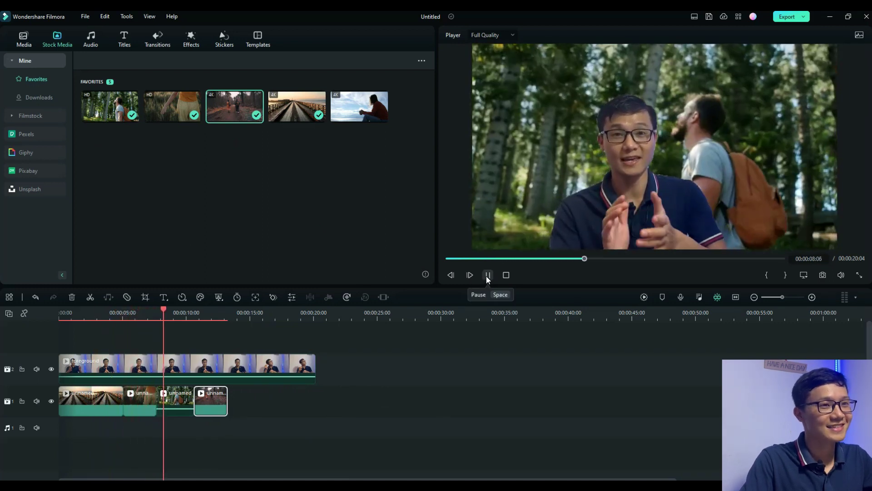
click(486, 276)
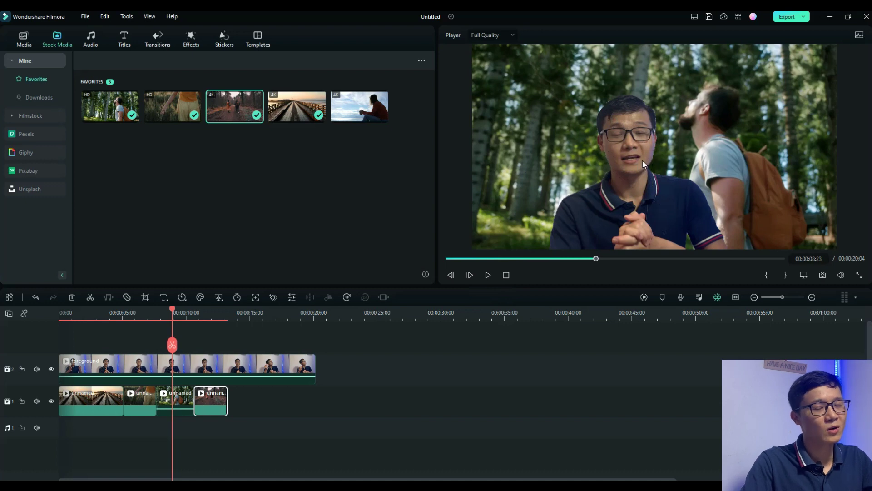
- Give the presenter clip the Vignette 9 preset and warm its Temperature to 12,1
double_click(180, 371)
click(85, 36)
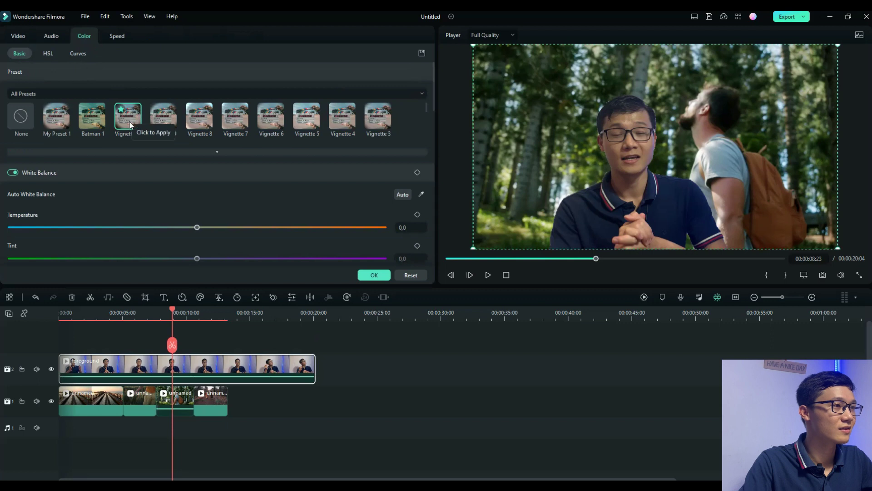
click(164, 128)
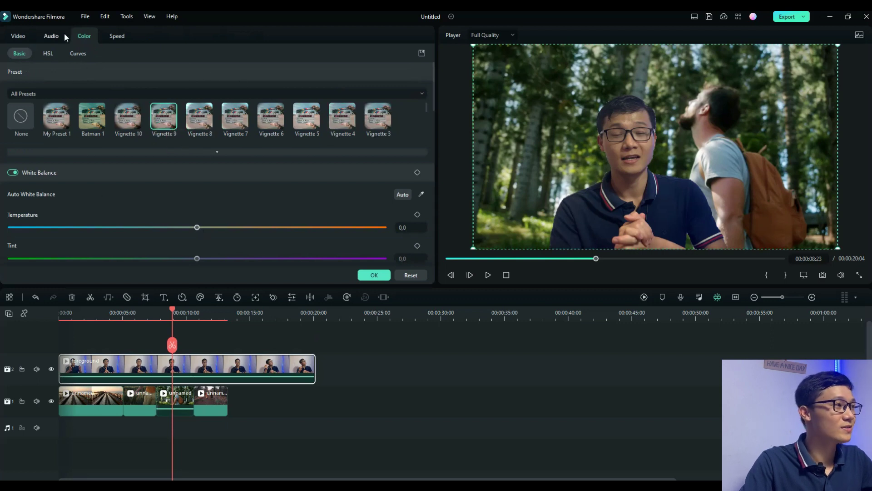
drag(196, 227, 219, 227)
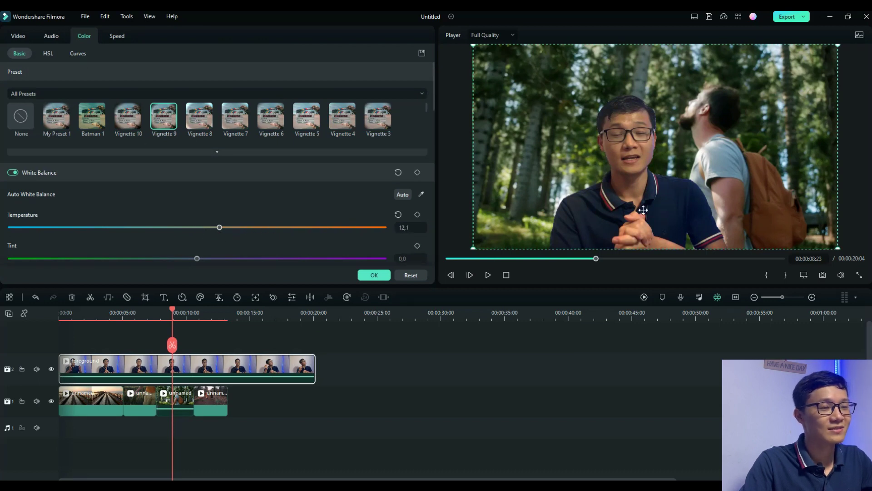
click(373, 275)
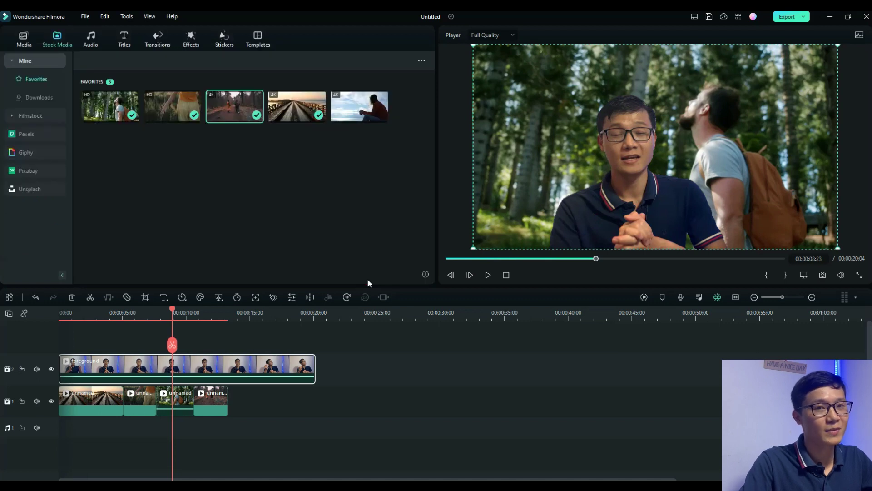